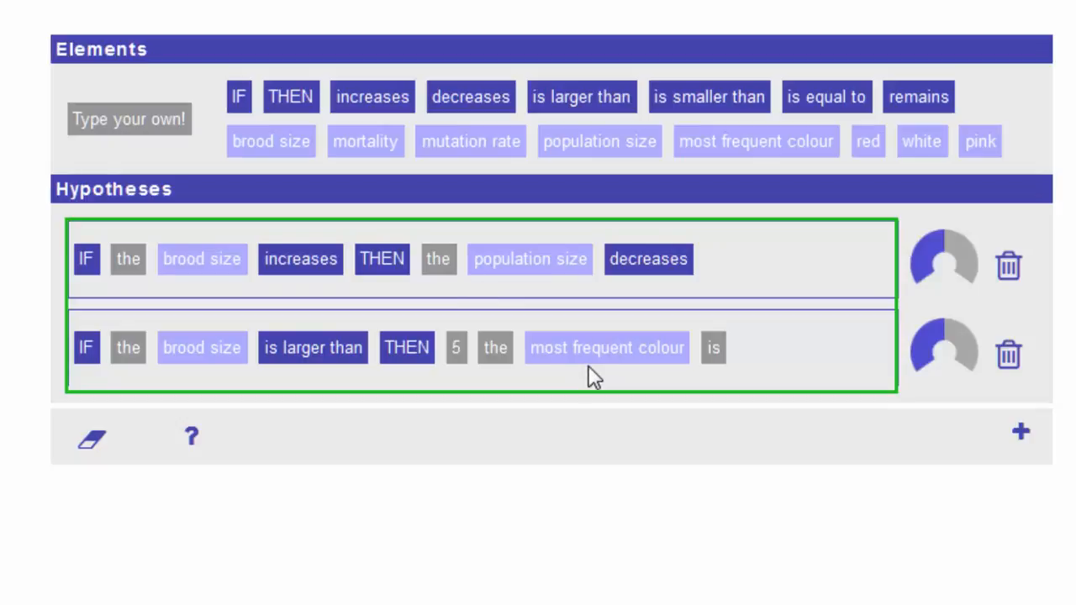
# Assign Brood size to Vary, Mortality and Mutation rate to Keep constant, and Most frequent colour to Measure in the experiment design.
pyautogui.scroll(-5, 589, 365)
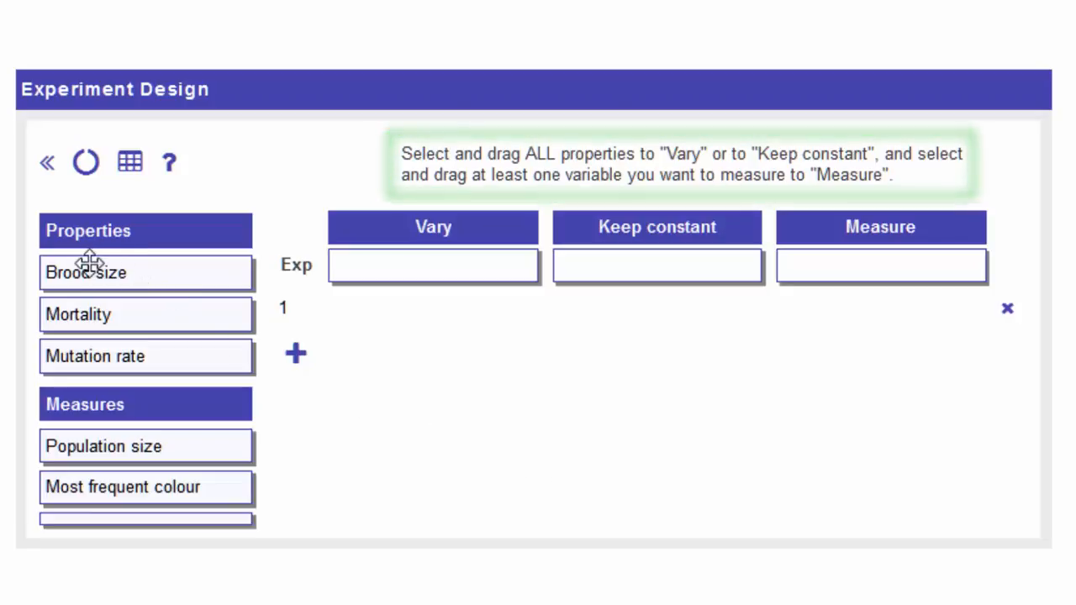
pyautogui.moveTo(84, 274); pyautogui.dragTo(397, 263)
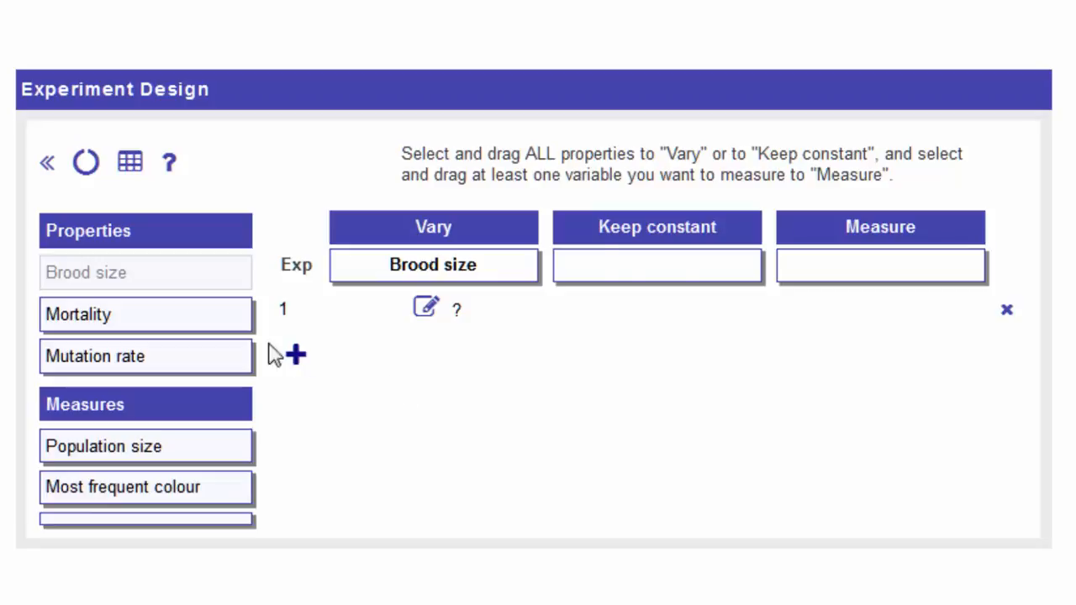
pyautogui.moveTo(109, 315); pyautogui.dragTo(571, 284)
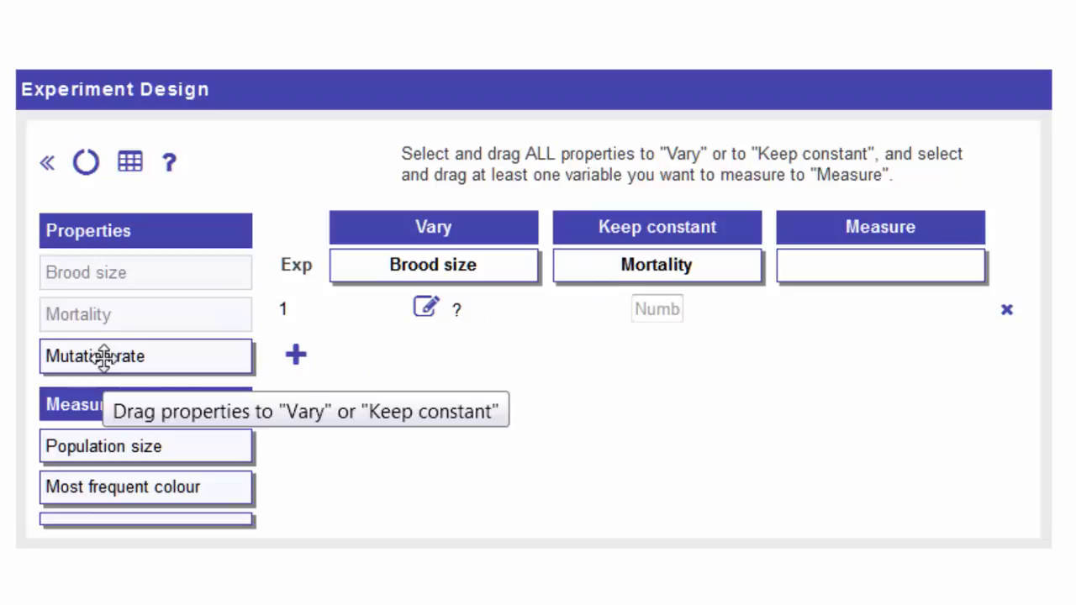
pyautogui.moveTo(103, 356); pyautogui.dragTo(740, 261)
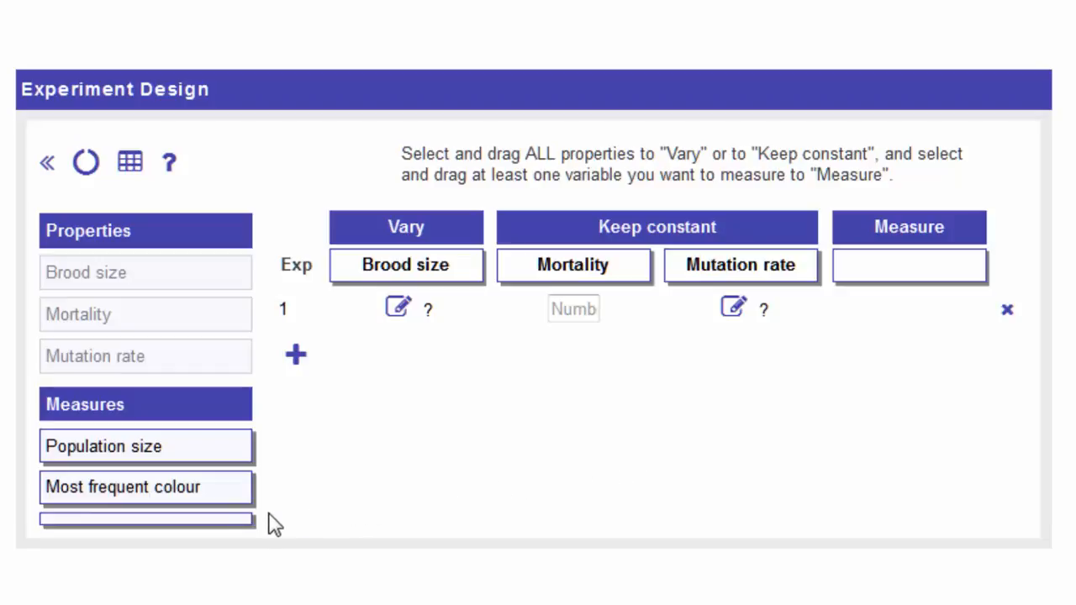
pyautogui.moveTo(151, 485); pyautogui.dragTo(920, 271)
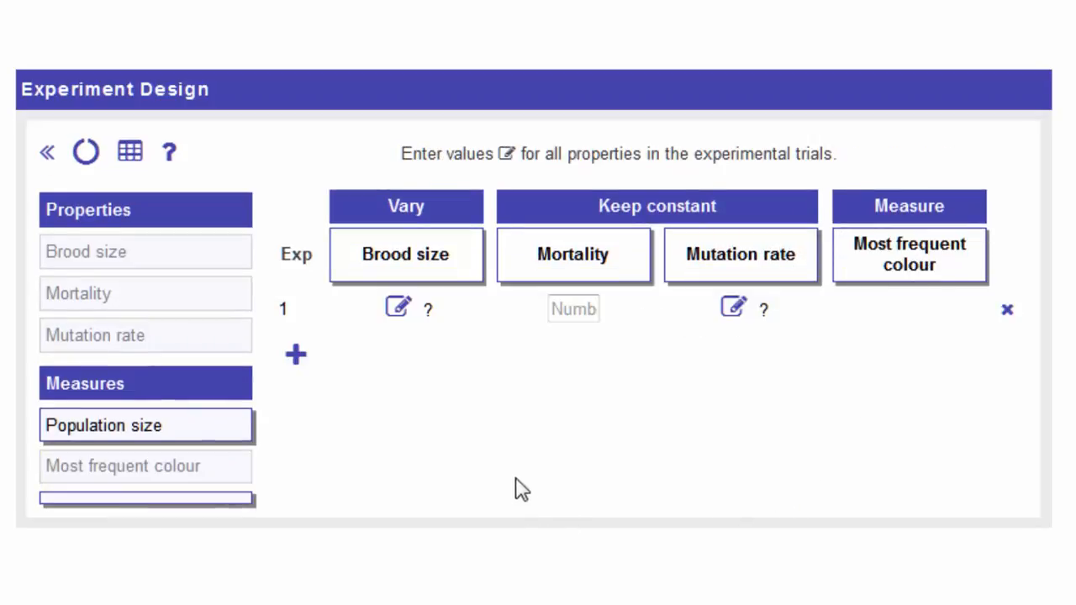
# Set experiment 1's brood size to 2 and its mutation rate to 0.0060.
pyautogui.click(403, 318)
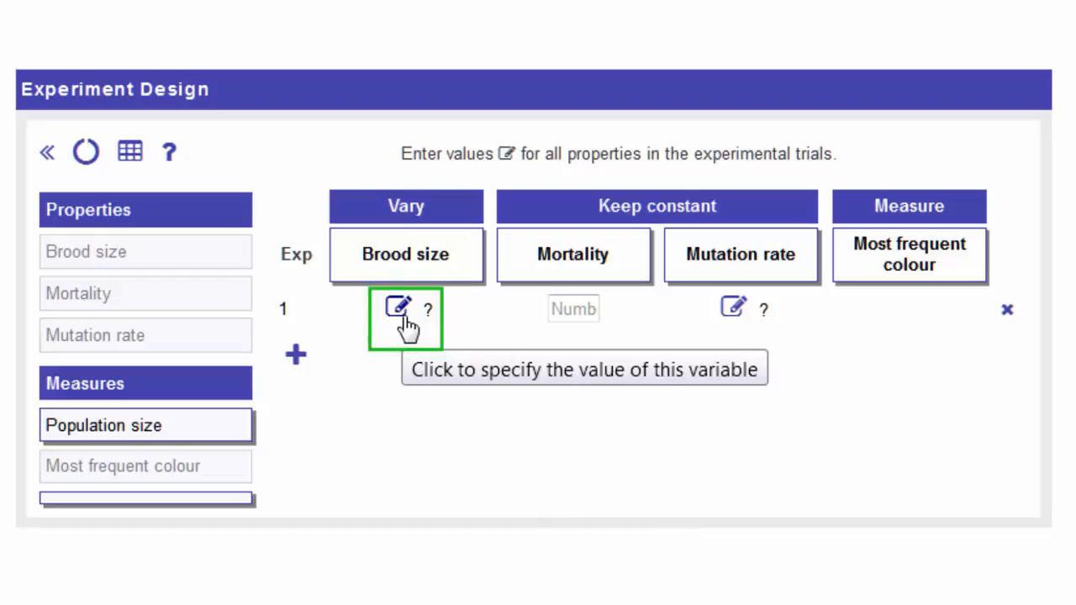
pyautogui.click(402, 318)
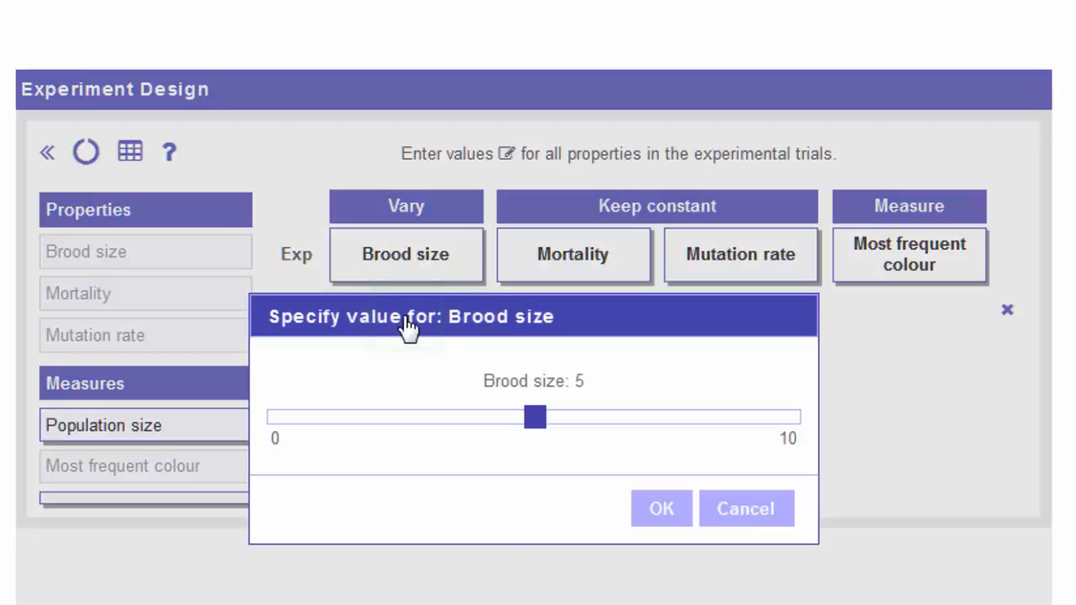
pyautogui.moveTo(542, 421); pyautogui.dragTo(402, 442)
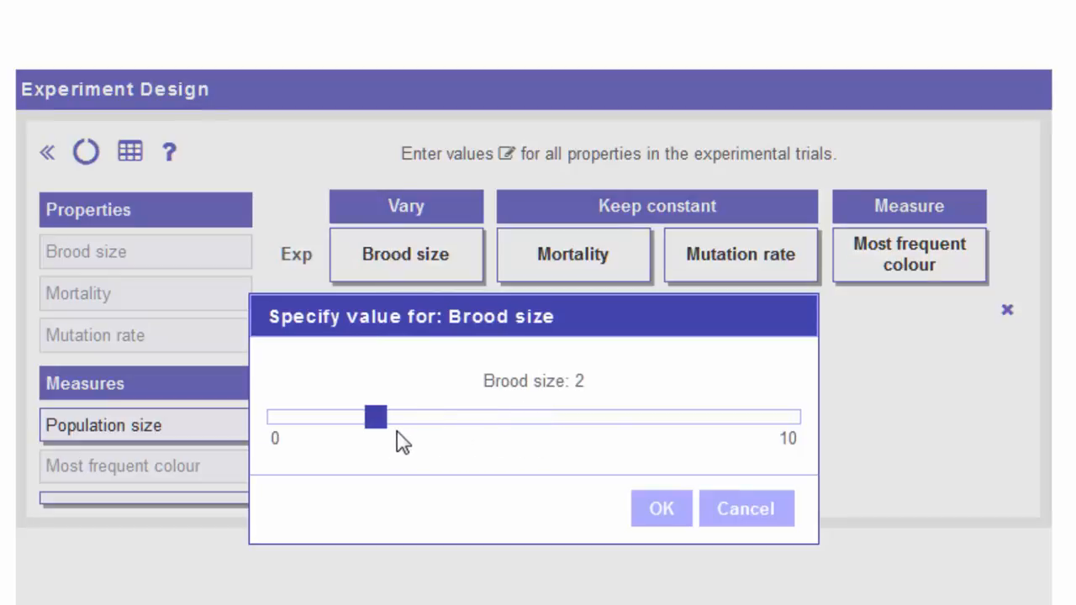
pyautogui.click(648, 519)
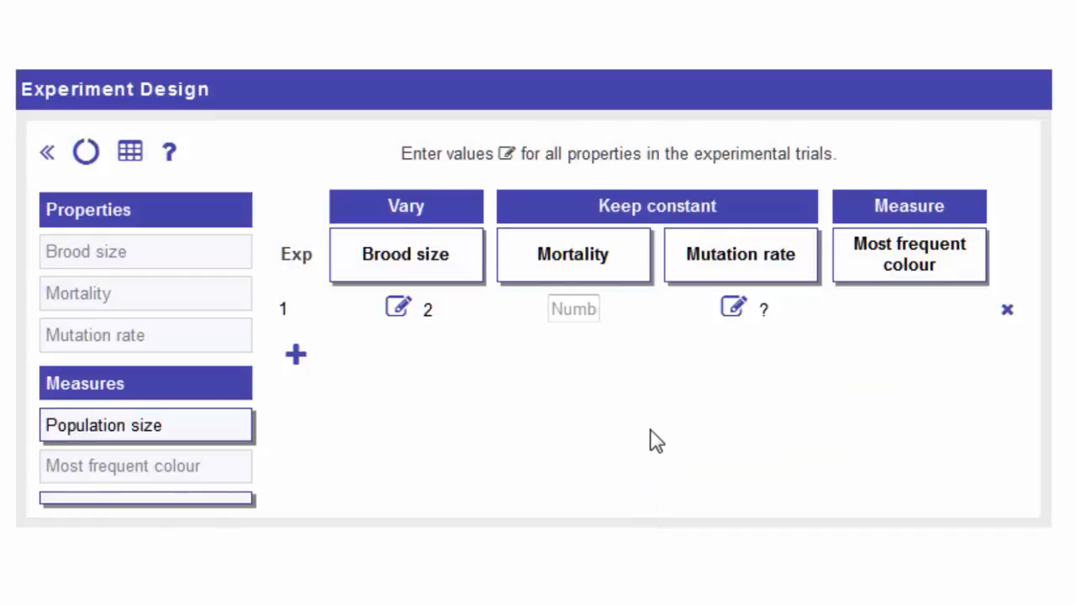
pyautogui.click(740, 323)
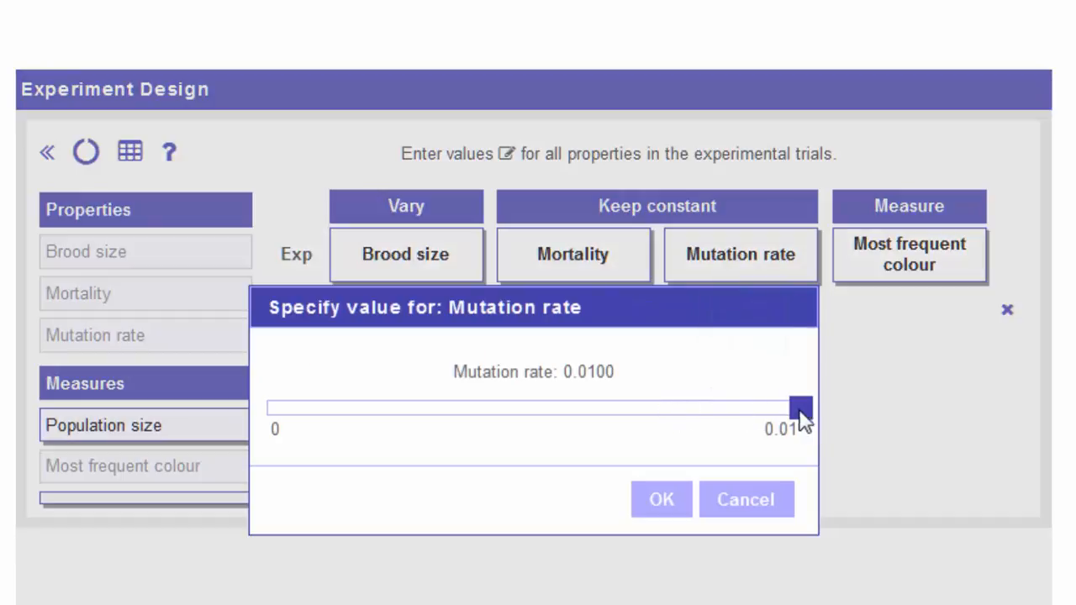
pyautogui.moveTo(794, 419); pyautogui.dragTo(590, 421)
pyautogui.click(644, 508)
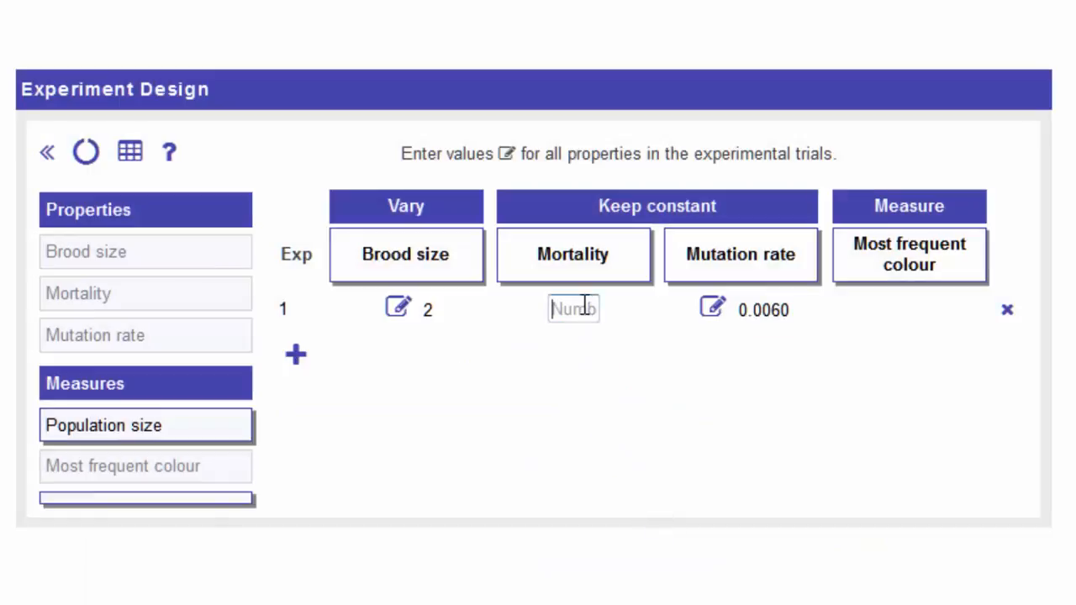
# Try to set experiment 1's mortality to 3.
pyautogui.write('3')
pyautogui.click(593, 331)
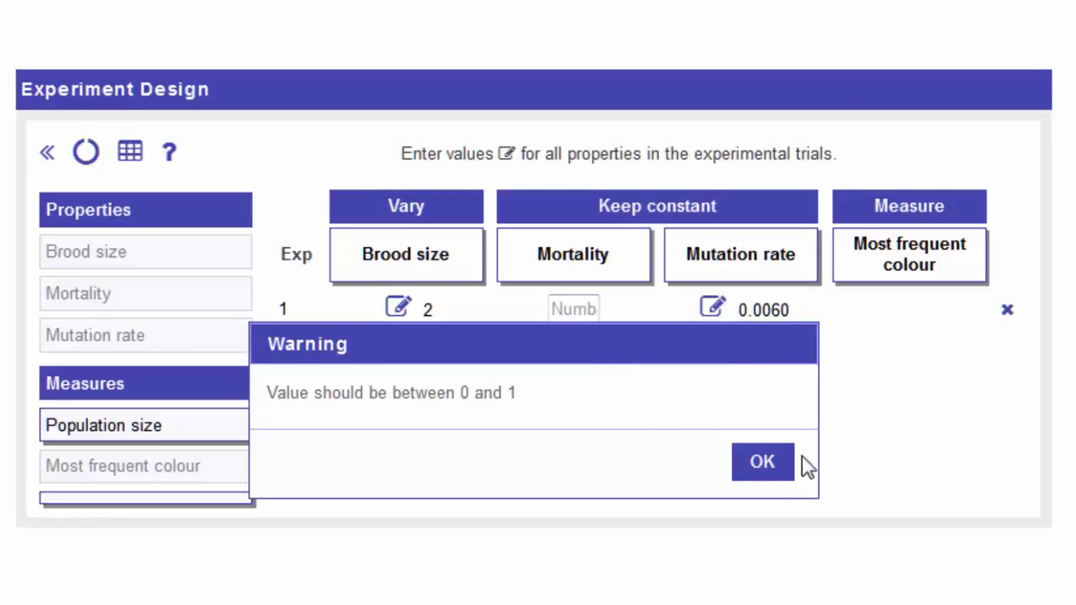
pyautogui.click(762, 464)
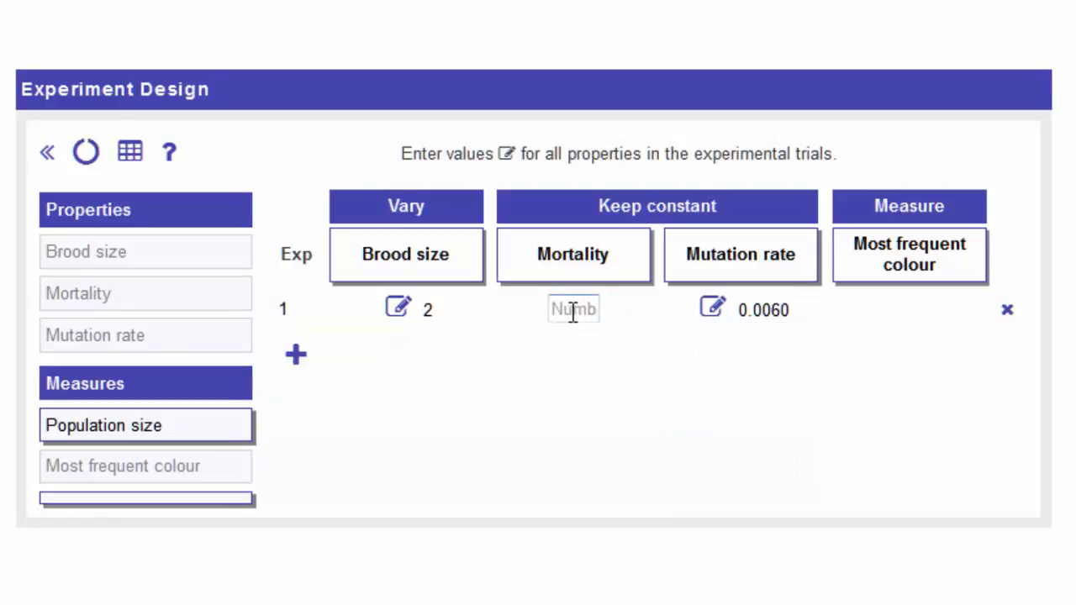
# Set experiment 1's mortality to 0.1 and add three more experimental trials to the design.
pyautogui.click(570, 311)
pyautogui.write('0.1')
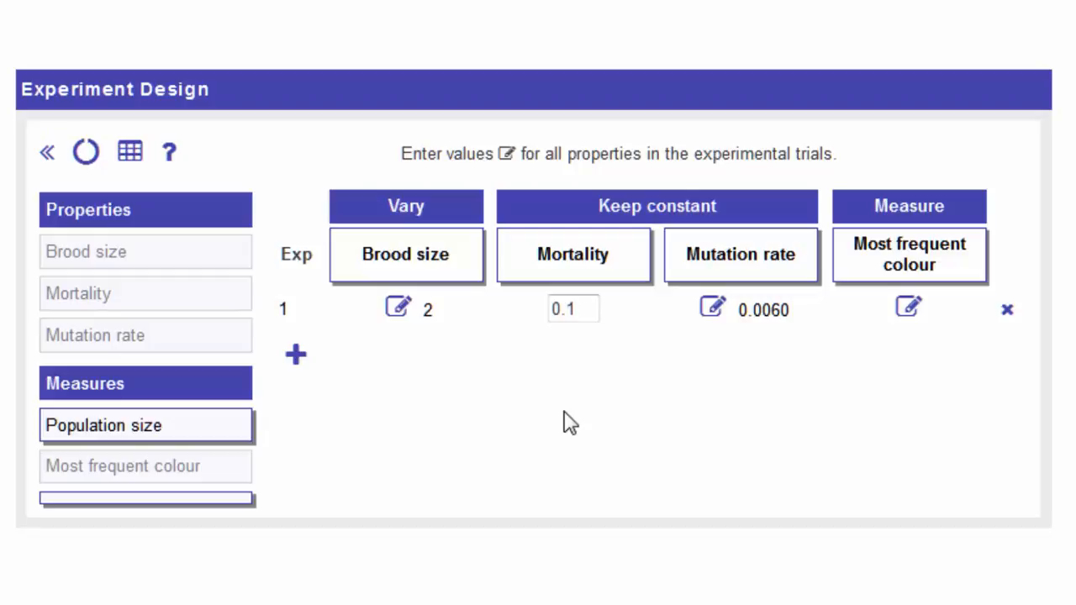
pyautogui.click(306, 361)
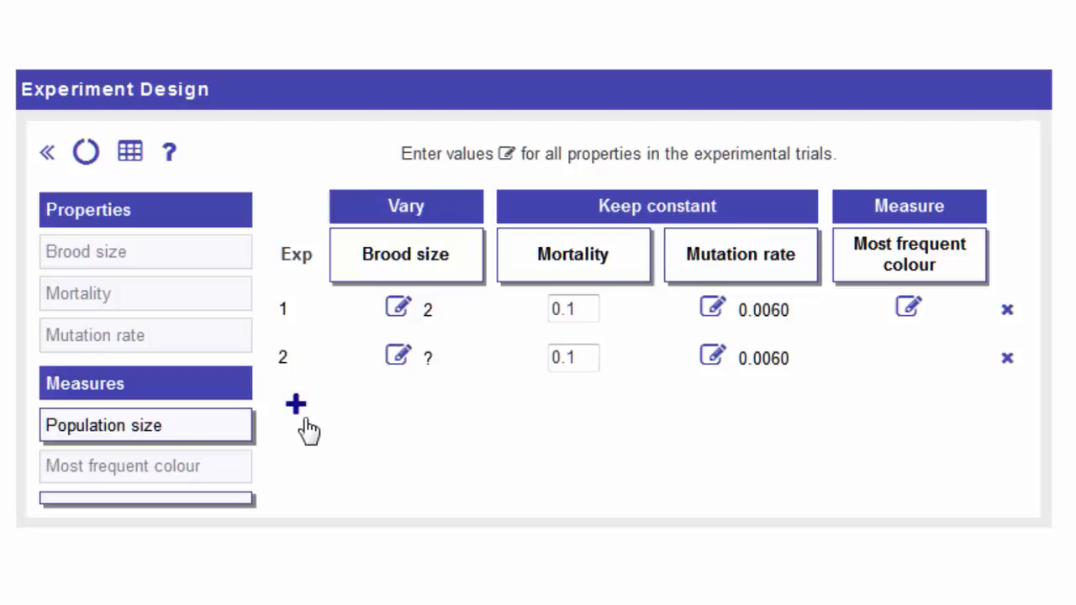
pyautogui.click(307, 421)
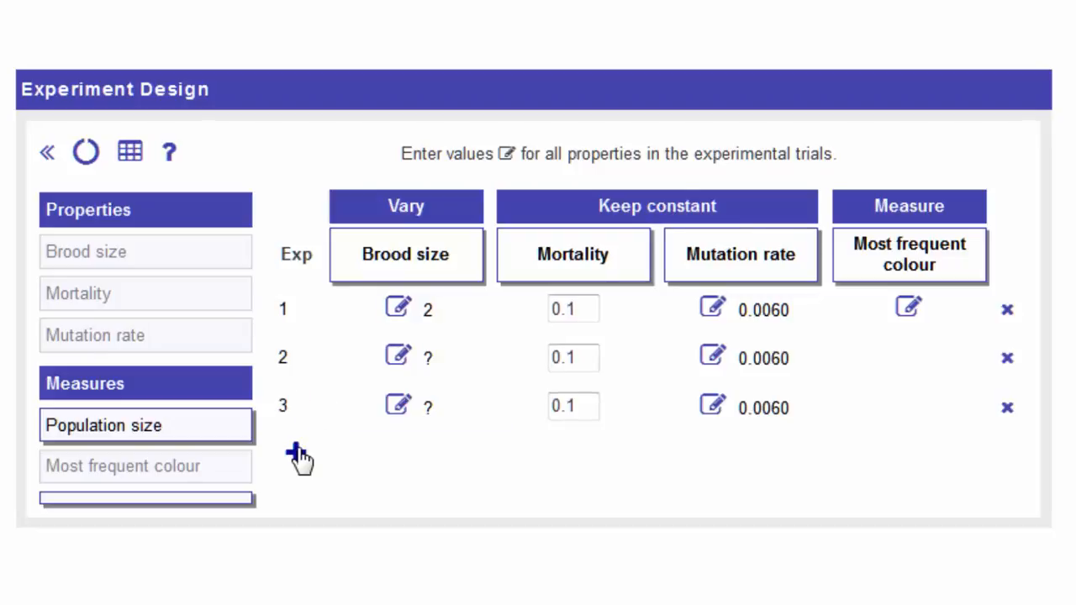
pyautogui.click(298, 457)
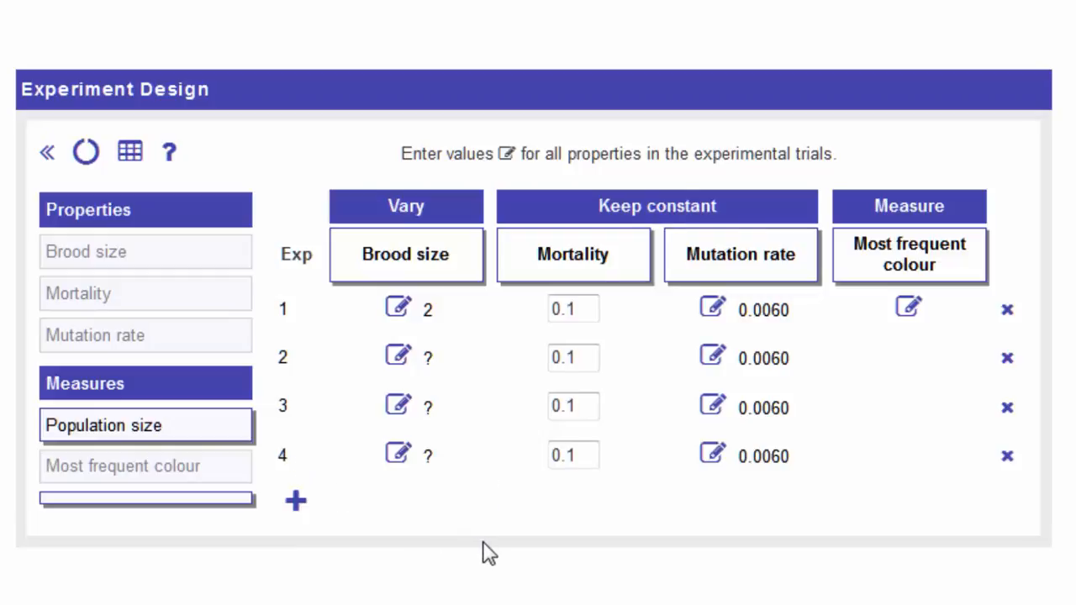
# Set the brood size to 4 for experiment 2, 6 for experiment 3 and 8 for experiment 4.
pyautogui.click(399, 359)
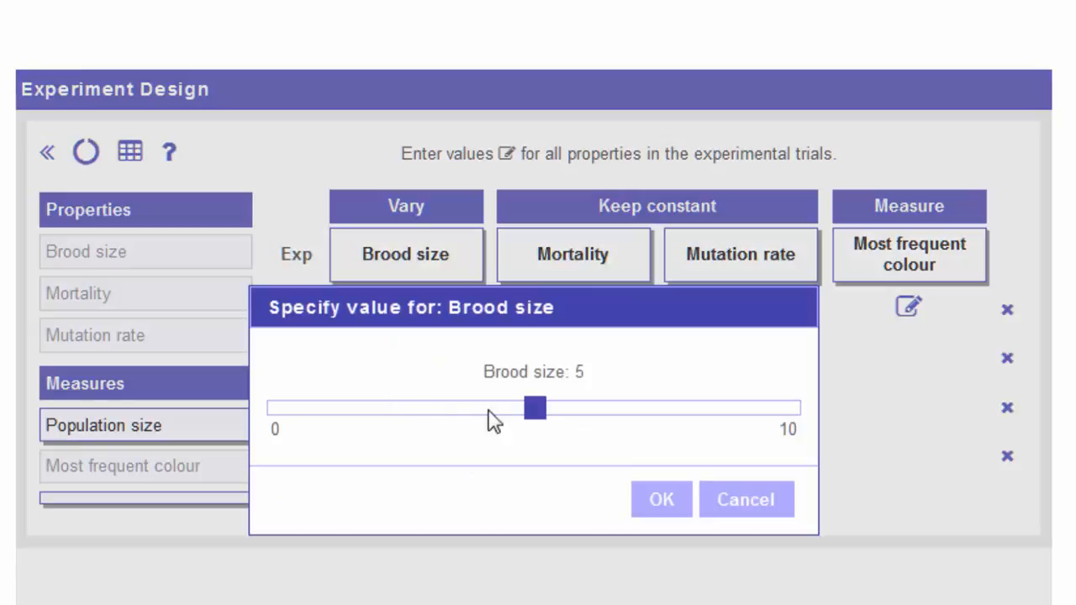
pyautogui.moveTo(532, 417); pyautogui.dragTo(505, 418)
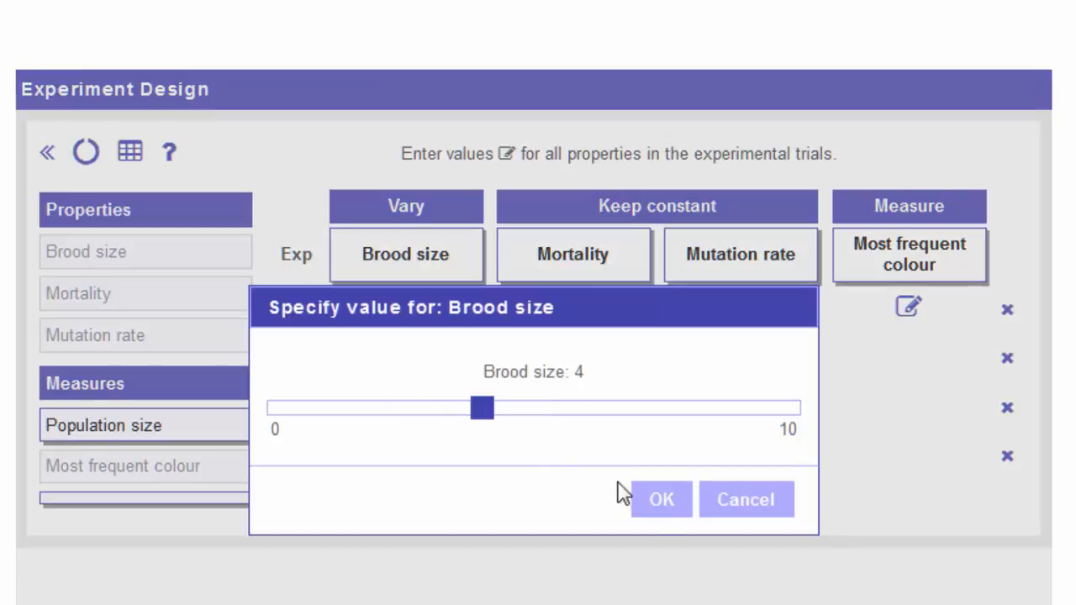
pyautogui.click(661, 503)
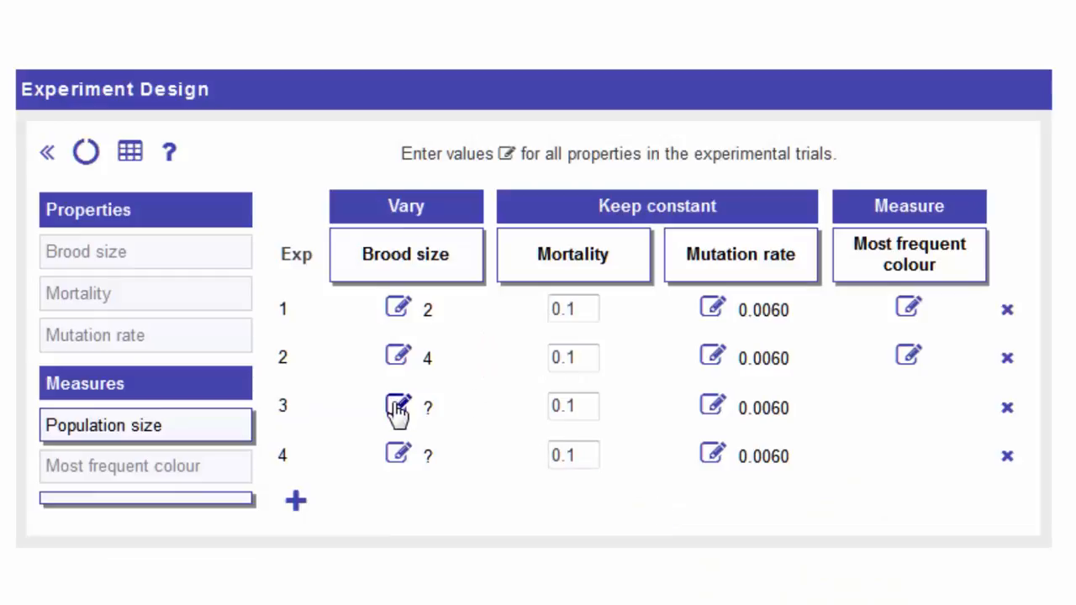
pyautogui.click(398, 409)
pyautogui.moveTo(540, 412); pyautogui.dragTo(574, 413)
pyautogui.click(668, 502)
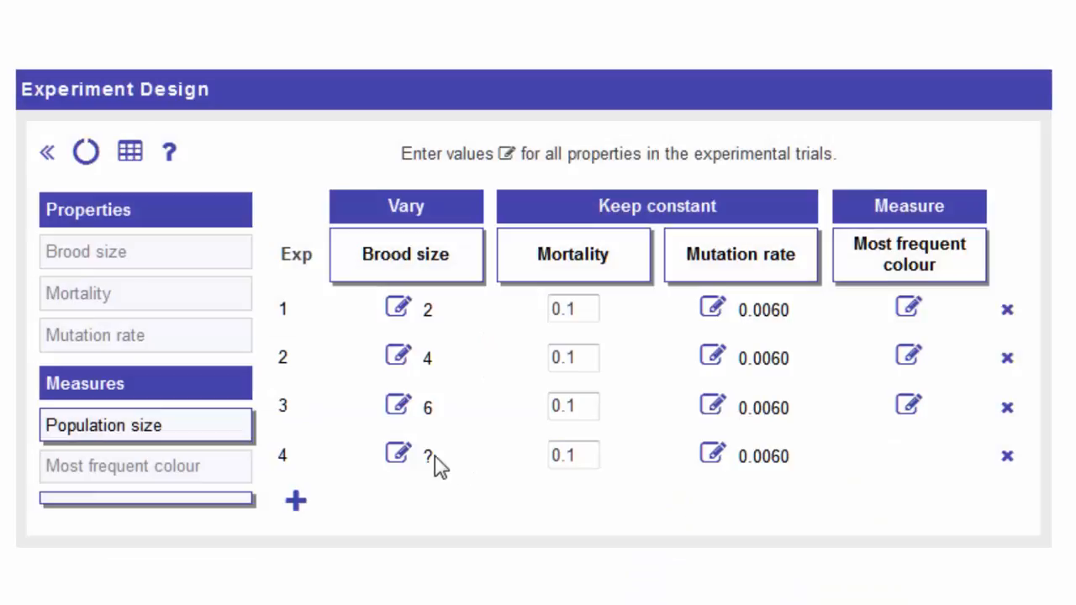
pyautogui.click(398, 455)
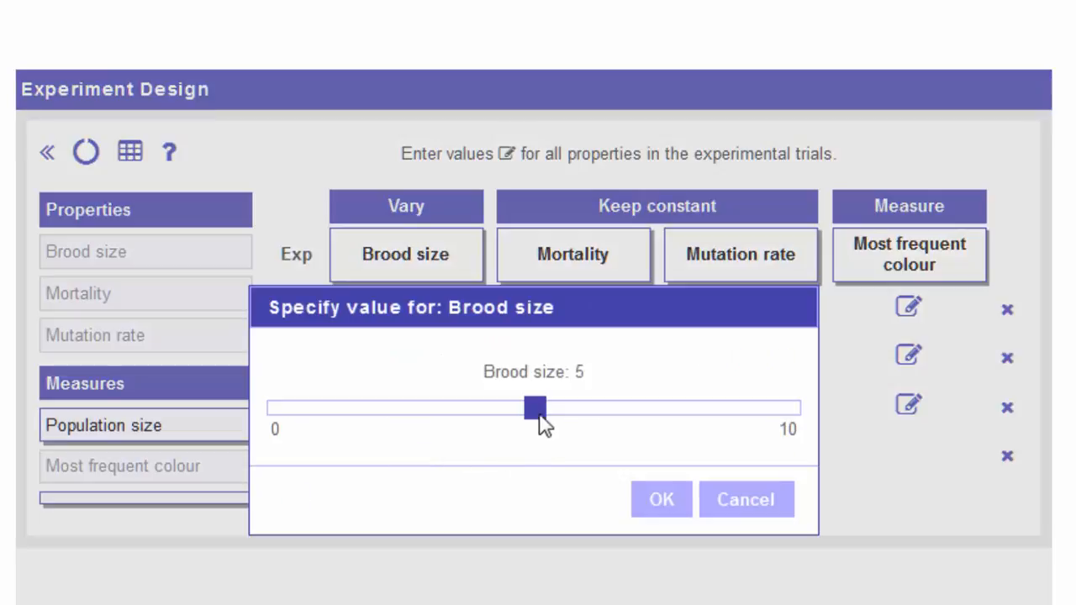
pyautogui.moveTo(539, 415); pyautogui.dragTo(683, 425)
pyautogui.click(648, 509)
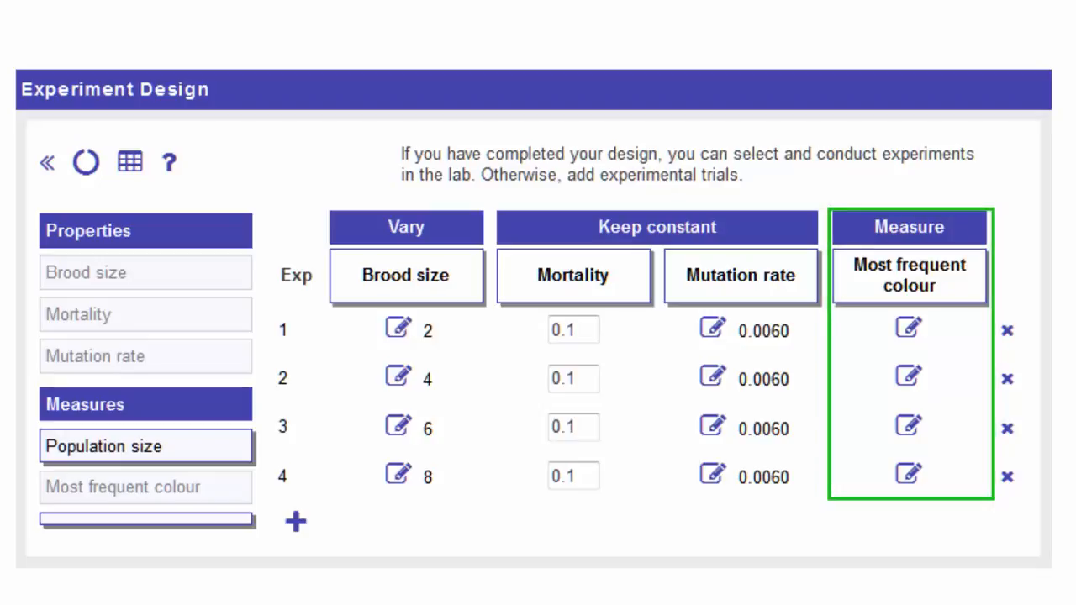
# Record the most frequent colour as Pink for experiment 1 and White for experiment 2.
pyautogui.click(910, 329)
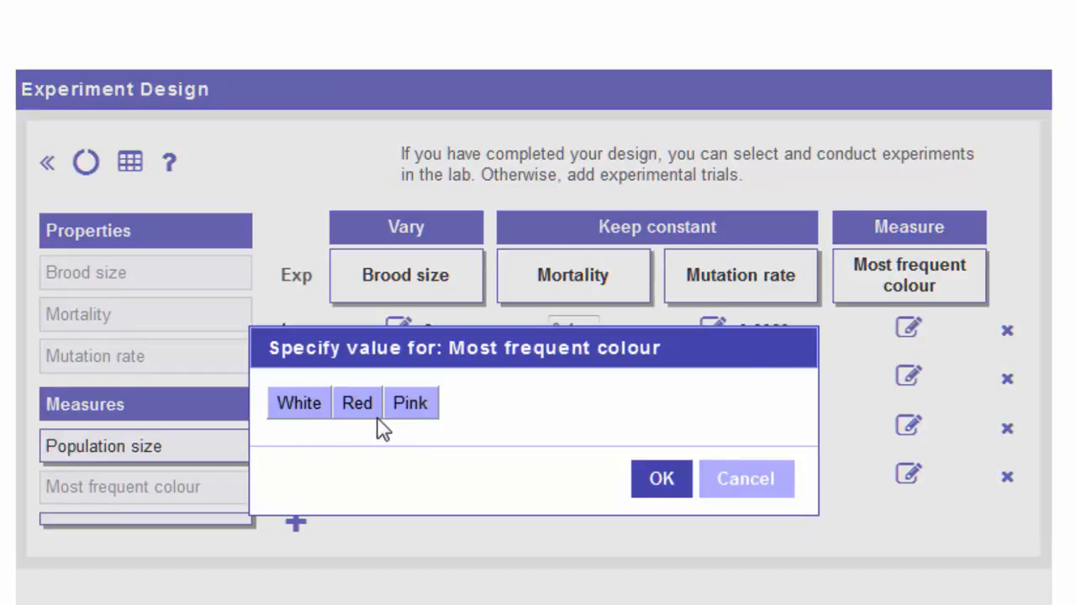
pyautogui.click(416, 412)
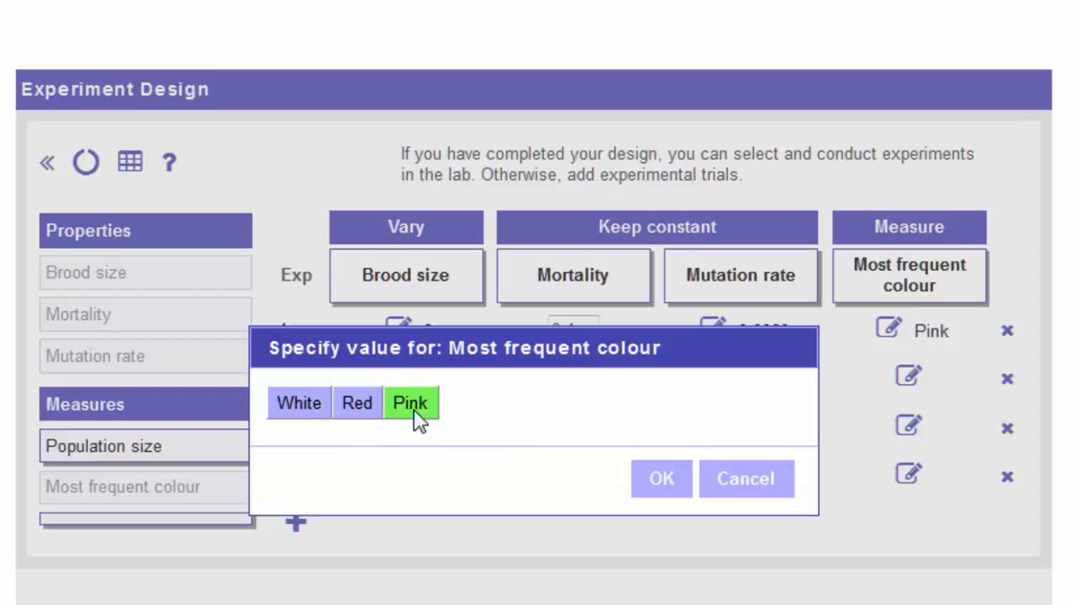
pyautogui.click(664, 486)
pyautogui.click(909, 377)
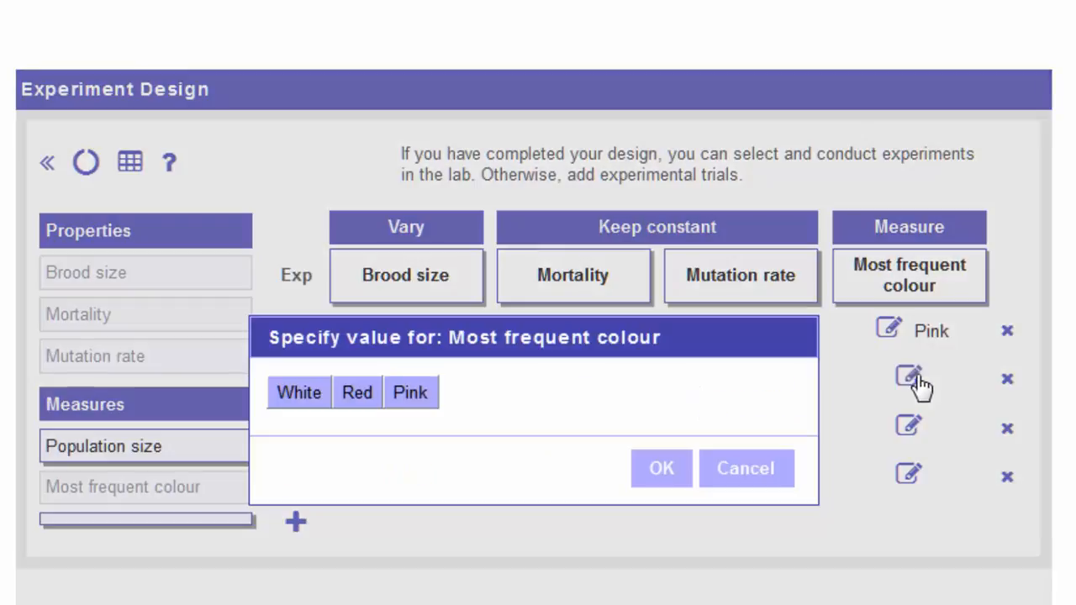
pyautogui.click(319, 395)
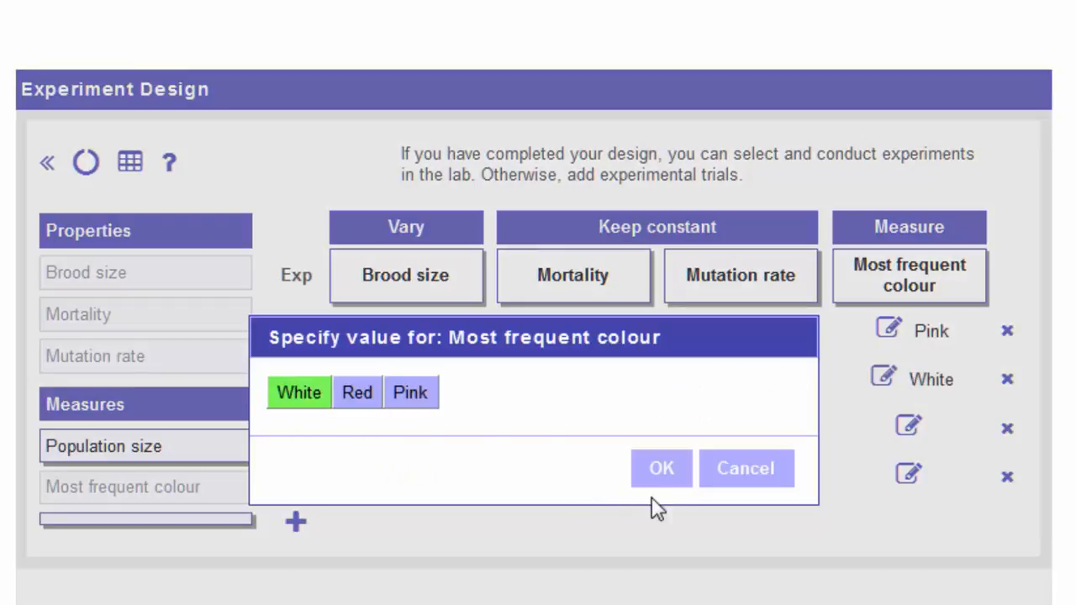
pyautogui.click(665, 475)
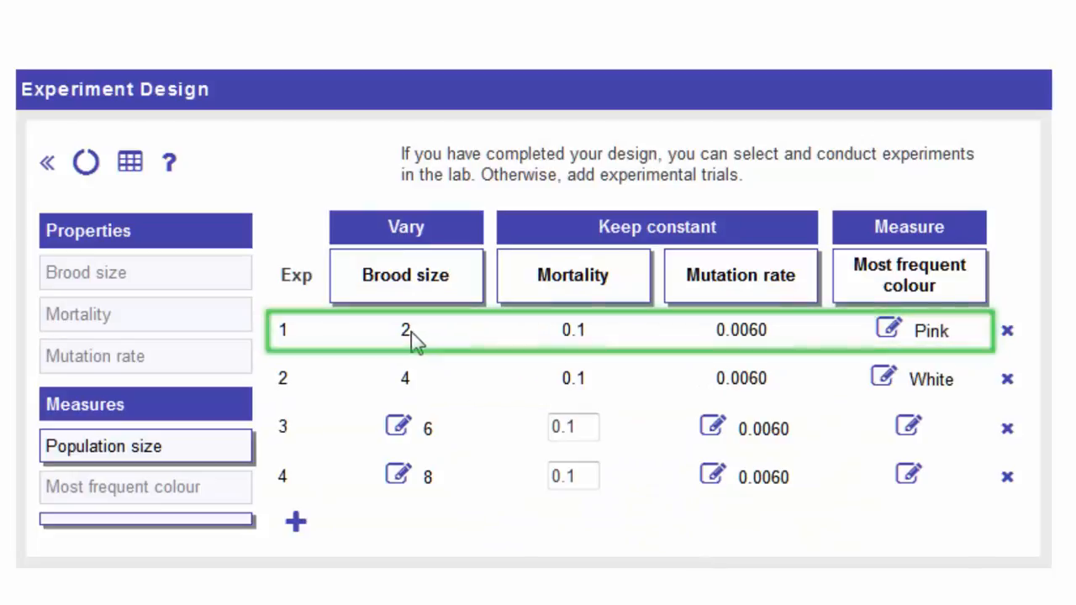
# Clear the current experiment design and start a new one, accepting that some experiments are incomplete.
pyautogui.moveTo(408, 337)
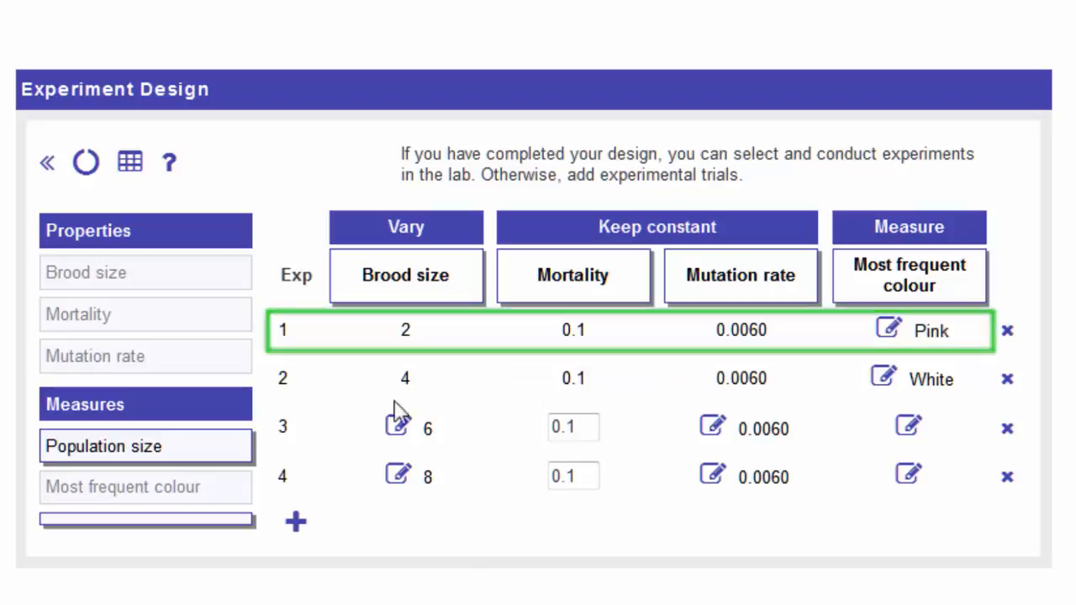
pyautogui.click(88, 165)
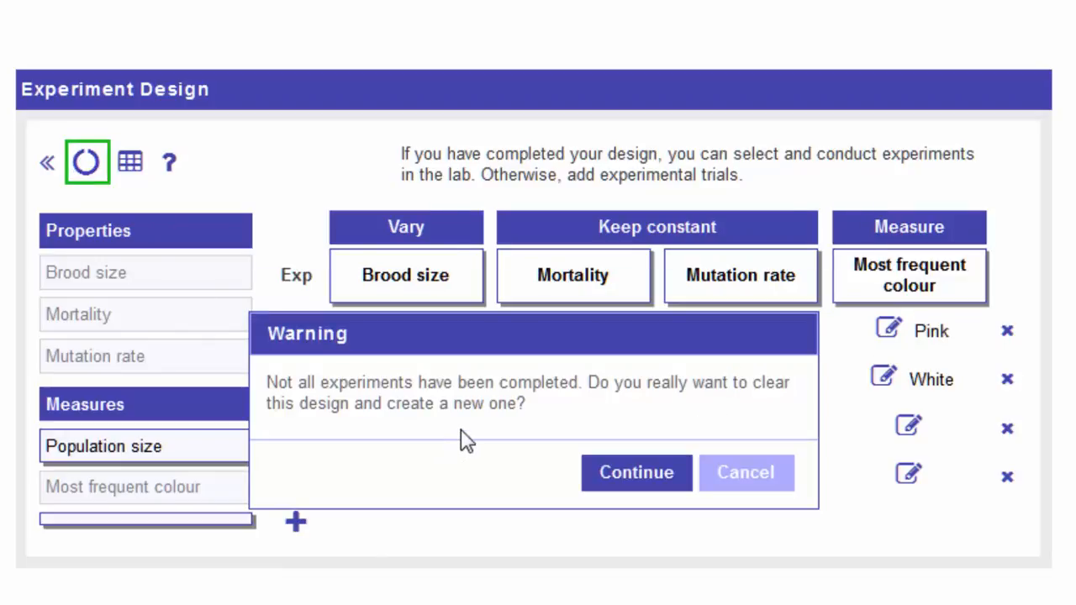
pyautogui.click(621, 481)
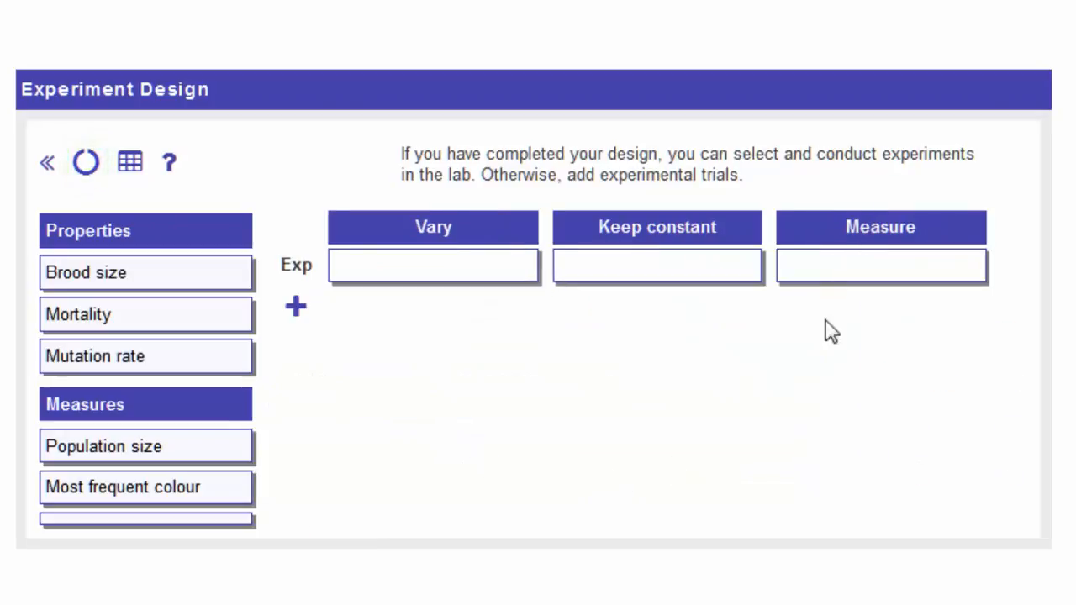